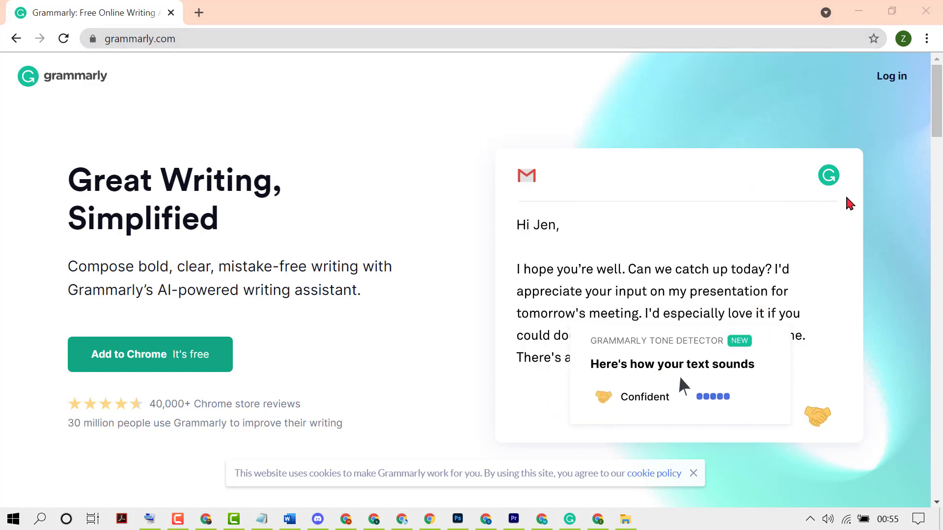
Step: Sign up for a new Grammarly account with Google, using the second listed Google account
left_click(884, 81)
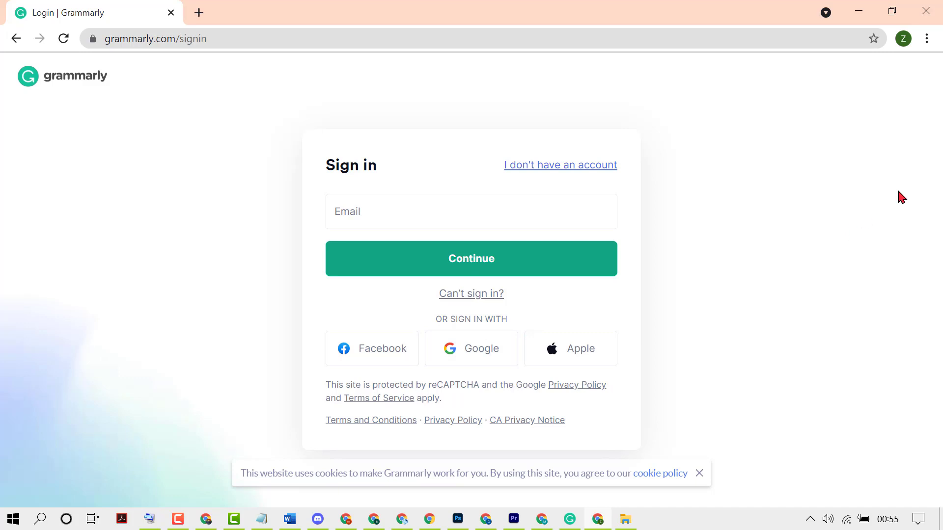
left_click(553, 167)
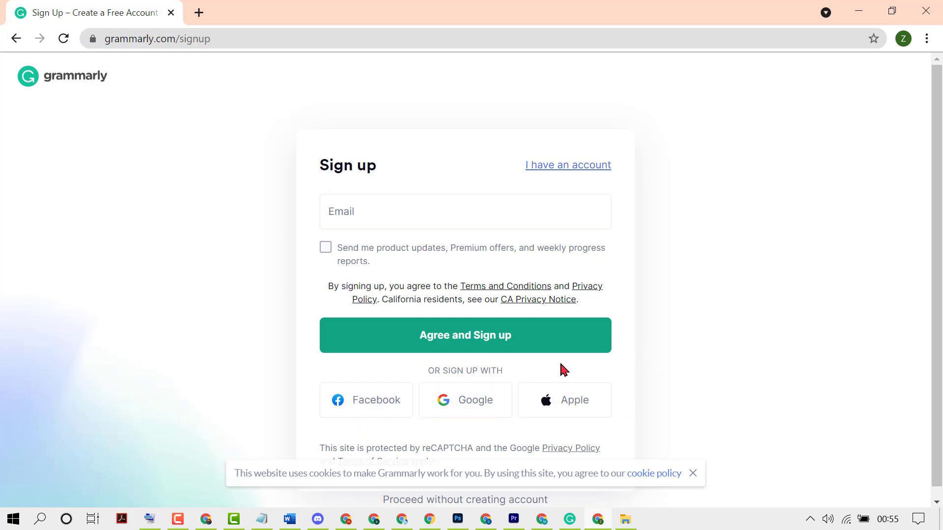
left_click(467, 406)
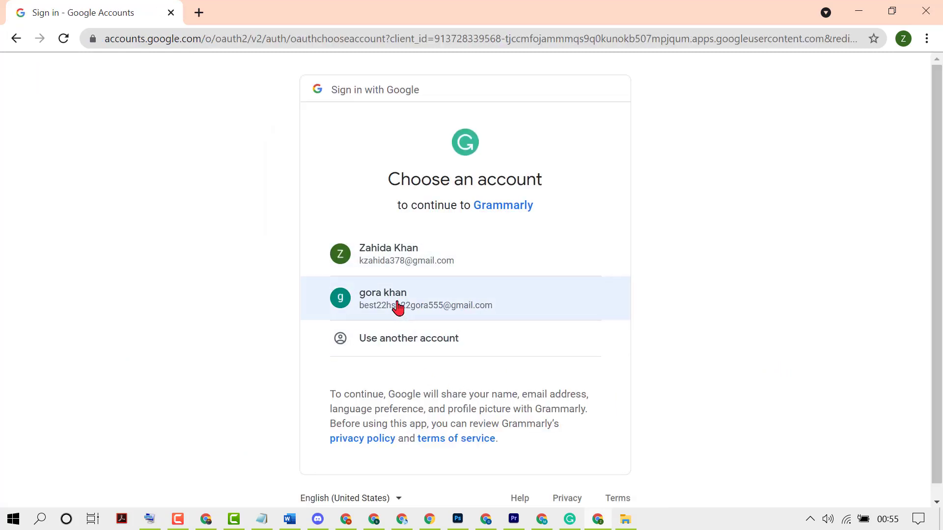
left_click(398, 308)
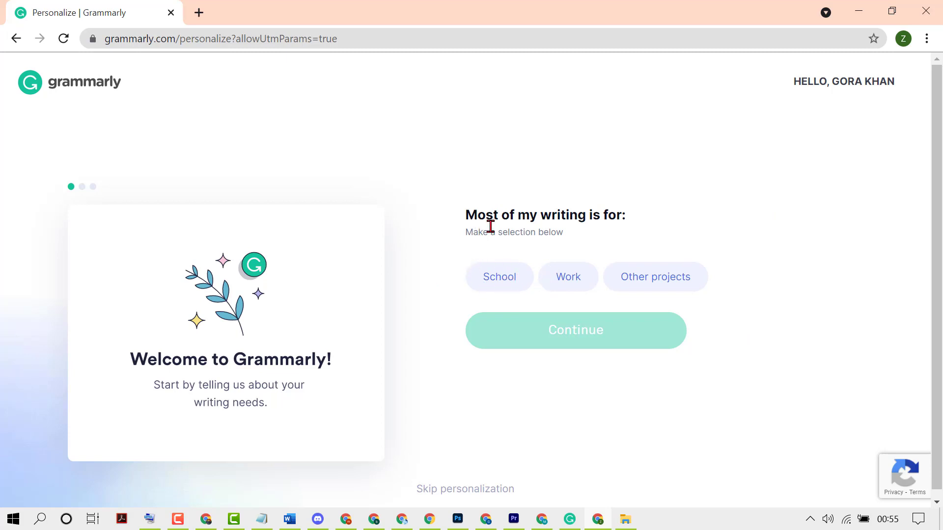
Step: Answer the personalization questions with Work as the writing purpose and "Owner or company leadership" as the occupation
left_click(563, 281)
left_click(565, 330)
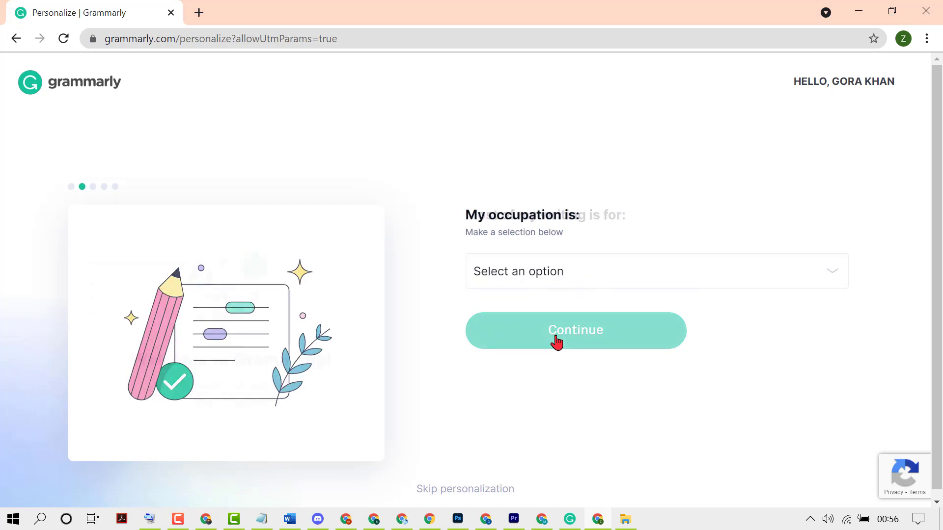
left_click(581, 279)
scroll(530, 370, "down", 2)
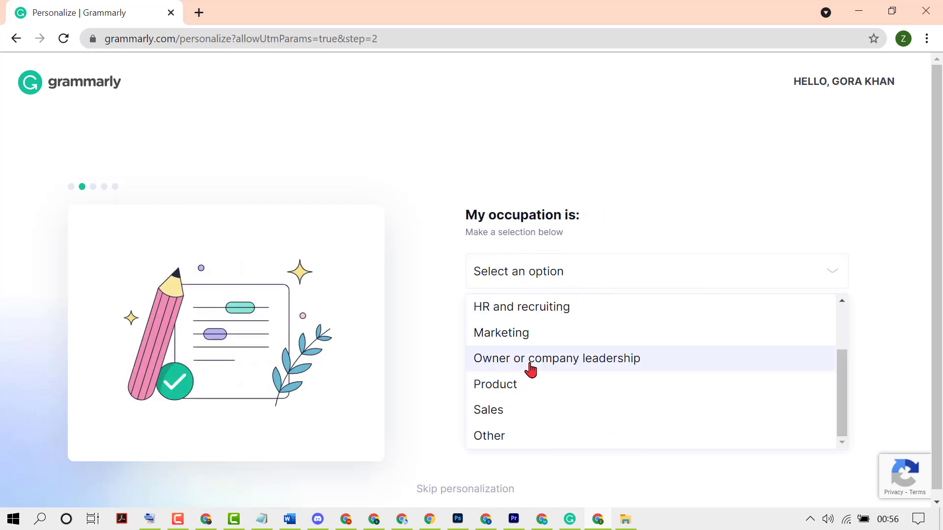
left_click(531, 371)
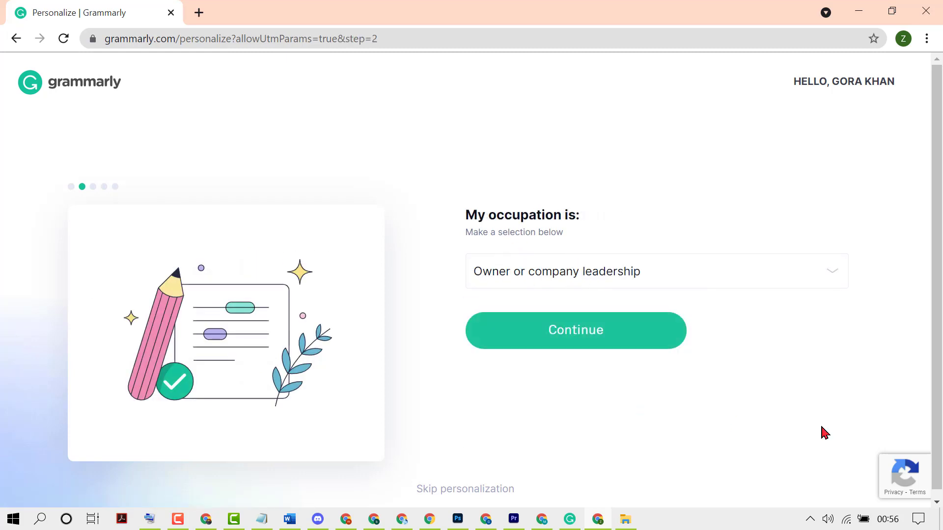
left_click(576, 339)
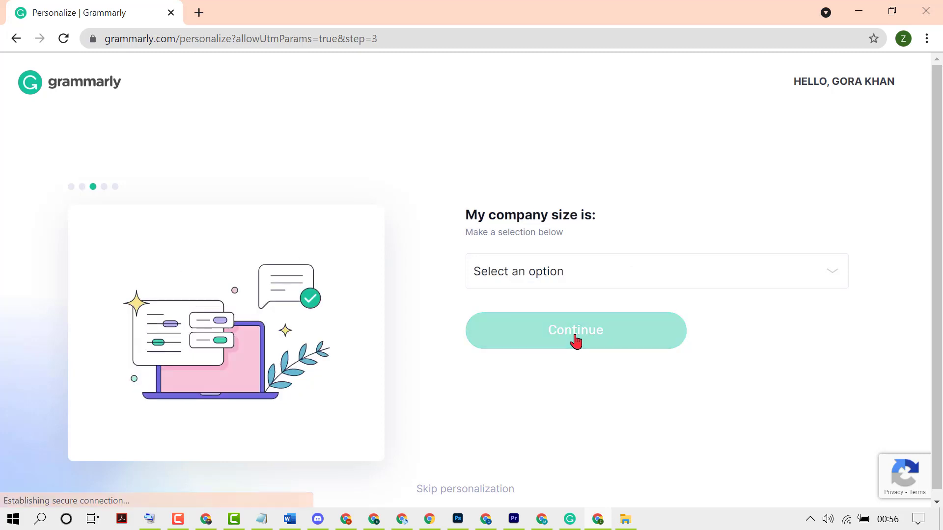
Step: Set the company size to 11-20 employees and continue to the next question
left_click(556, 275)
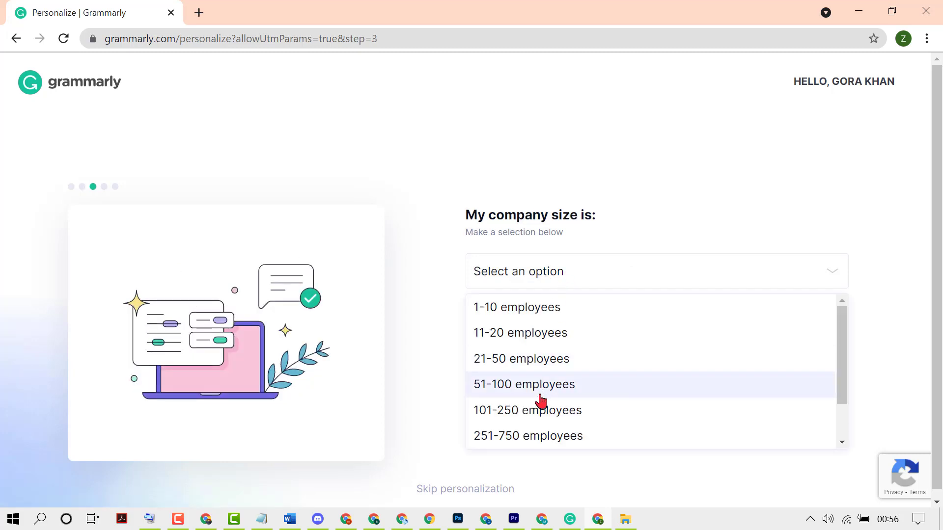
left_click(520, 335)
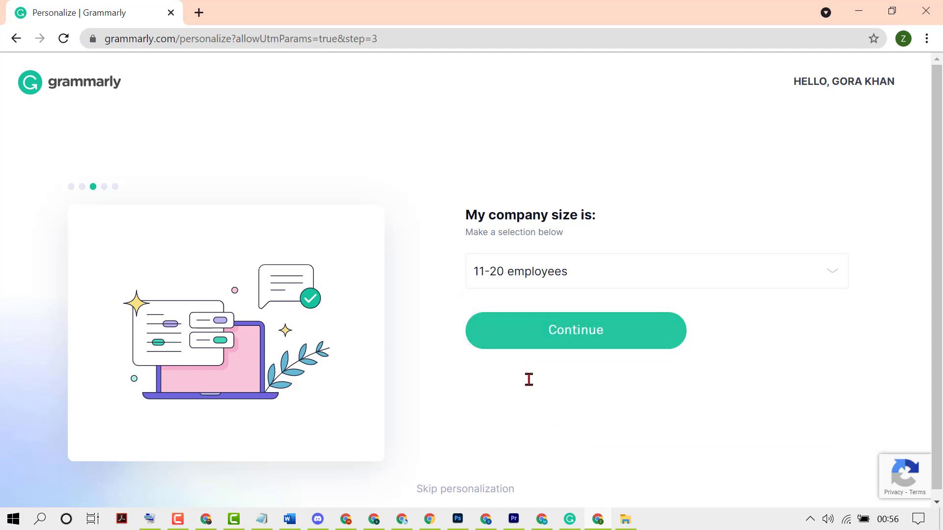
left_click(553, 342)
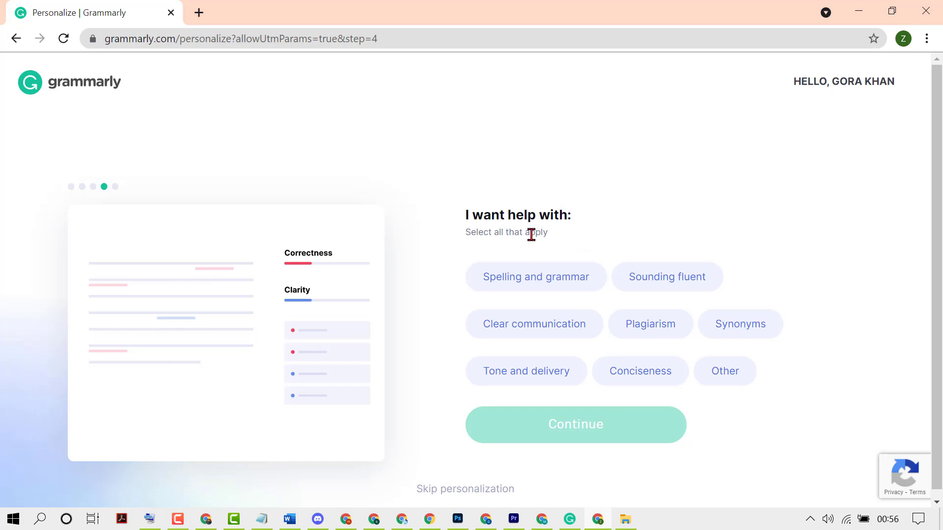
Step: Request help with Spelling and grammar, Plagiarism, Clear communication, and Tone and delivery, and continue
left_click(522, 285)
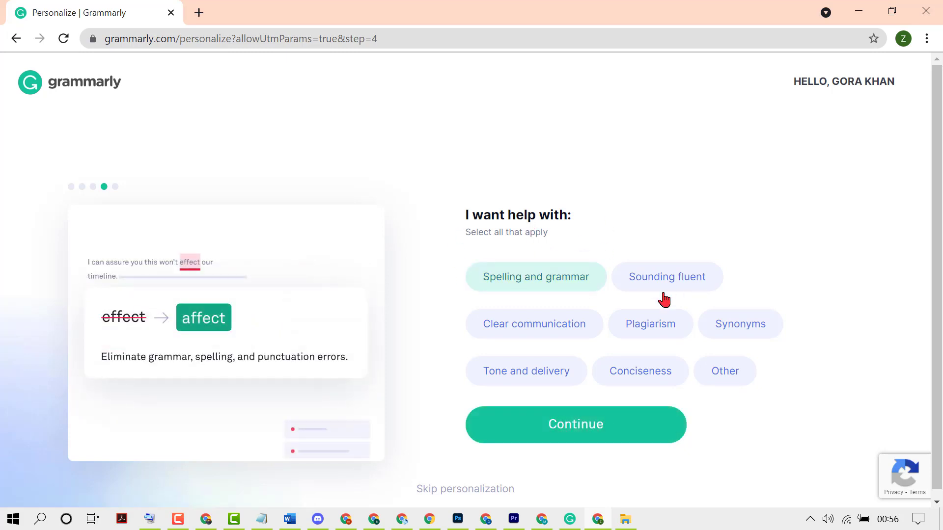
left_click(662, 330)
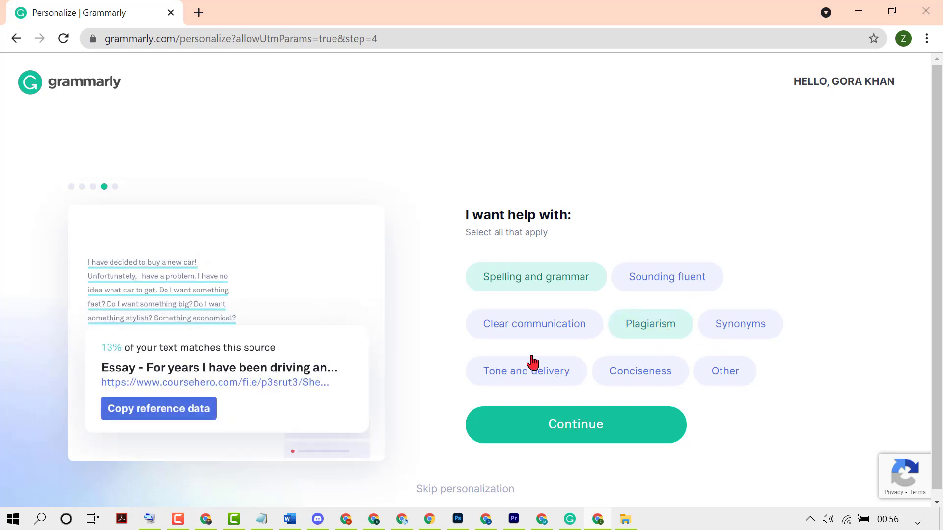
left_click(528, 325)
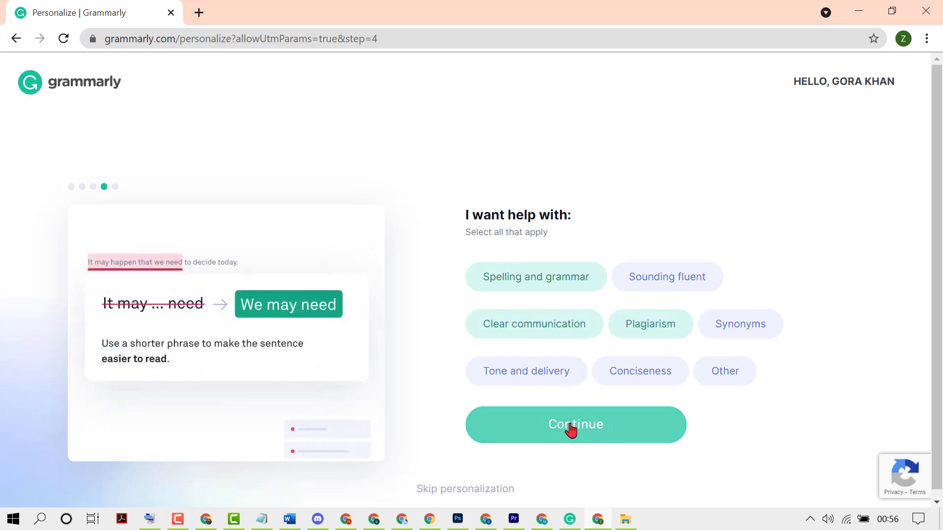
left_click(542, 375)
left_click(597, 425)
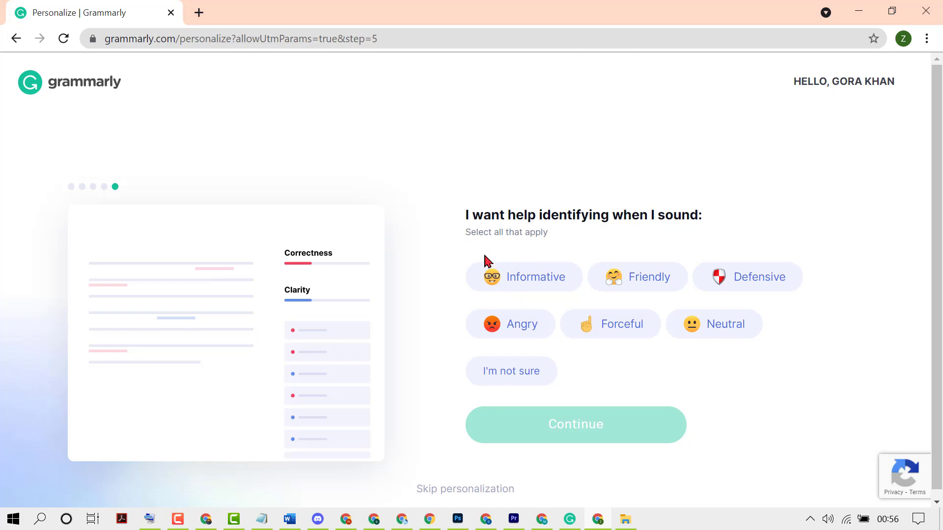
Step: Choose Informative and Neutral as the tones to identify and finish the personalization questions
left_click(537, 286)
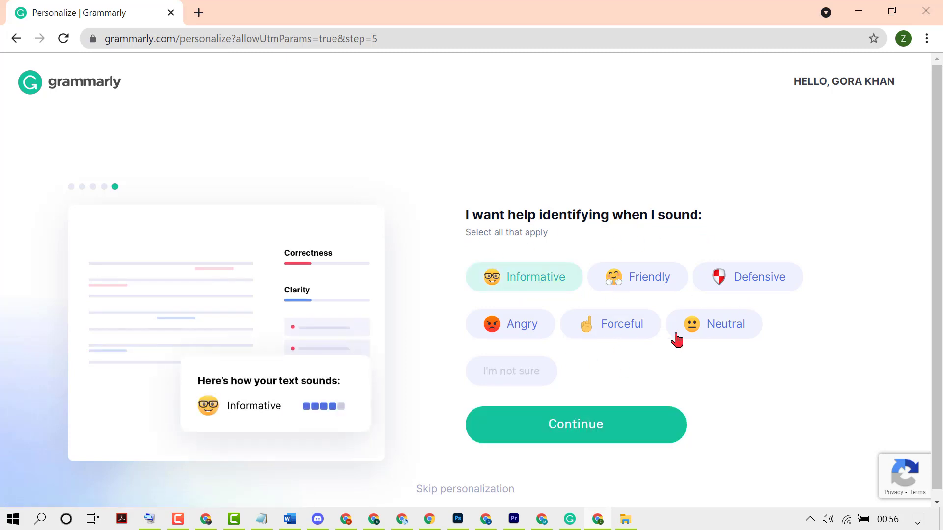
left_click(712, 331)
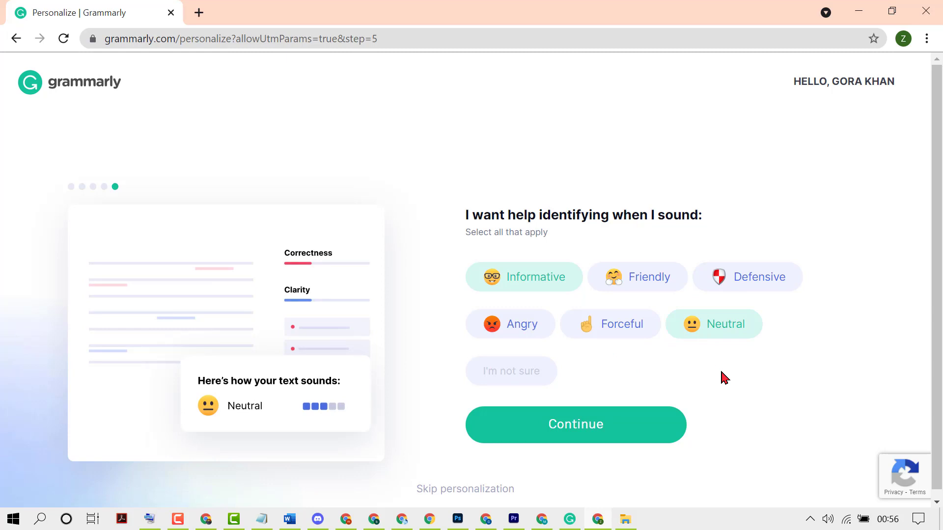
left_click(582, 422)
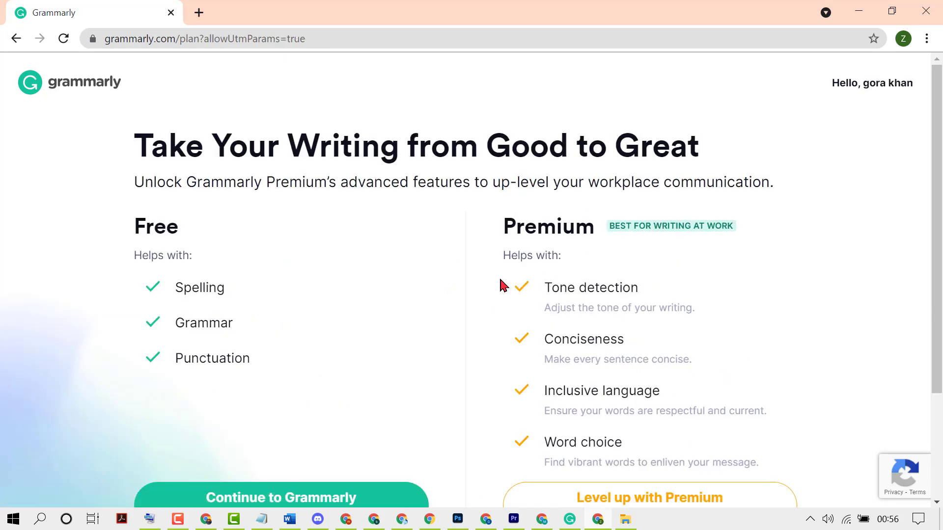
Step: Compare the Free and Premium plans and continue to Grammarly with the free plan
scroll(503, 285, "down", 3)
scroll(503, 285, "up", 3)
scroll(504, 285, "down", 2)
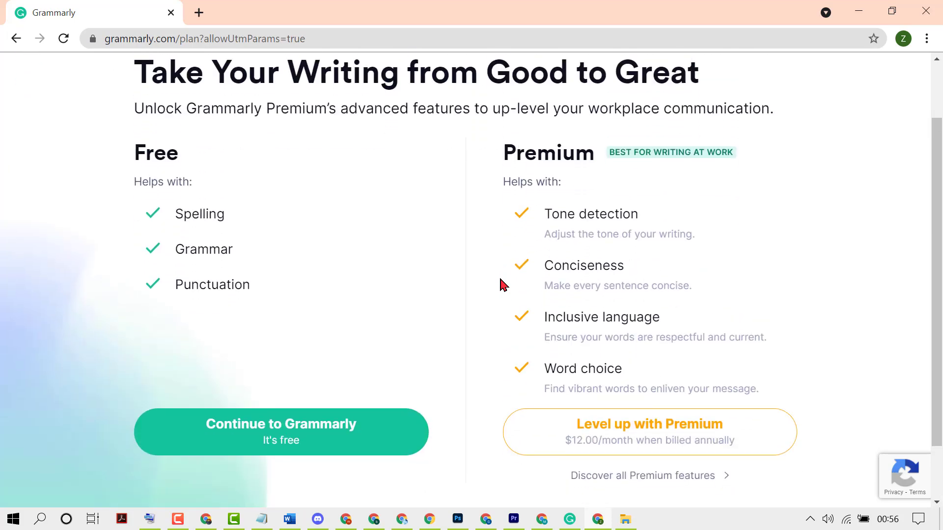
scroll(521, 367, "up", 2)
scroll(466, 376, "down", 2)
left_click(289, 433)
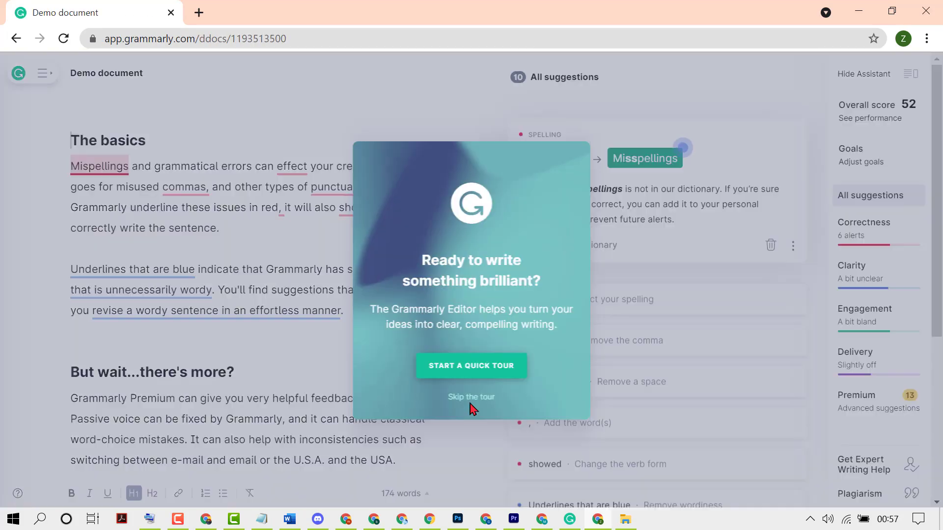
Step: Skip the quick tour of the editor and go to the My Grammarly home page, dismissing the Chrome extension offer
left_click(466, 399)
left_click(42, 74)
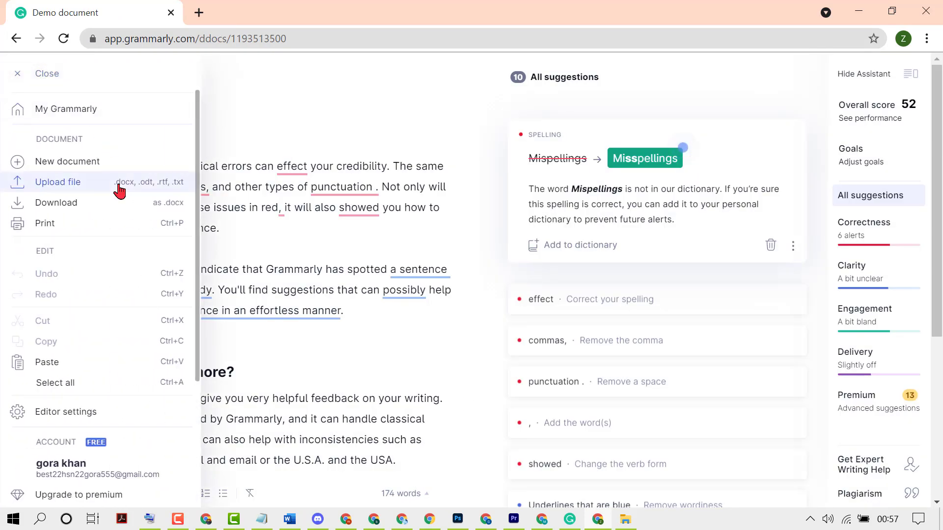
scroll(119, 192, "down", 2)
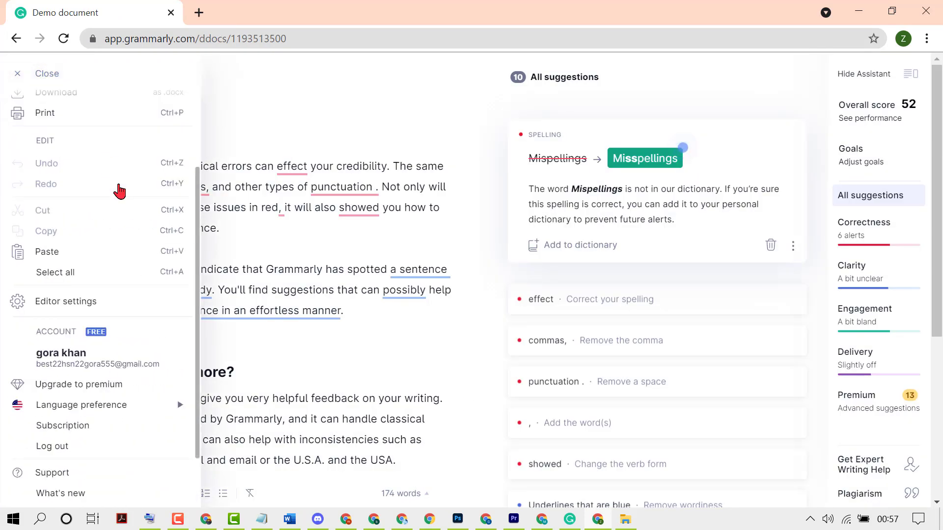
scroll(119, 191, "down", 1)
scroll(118, 191, "up", 3)
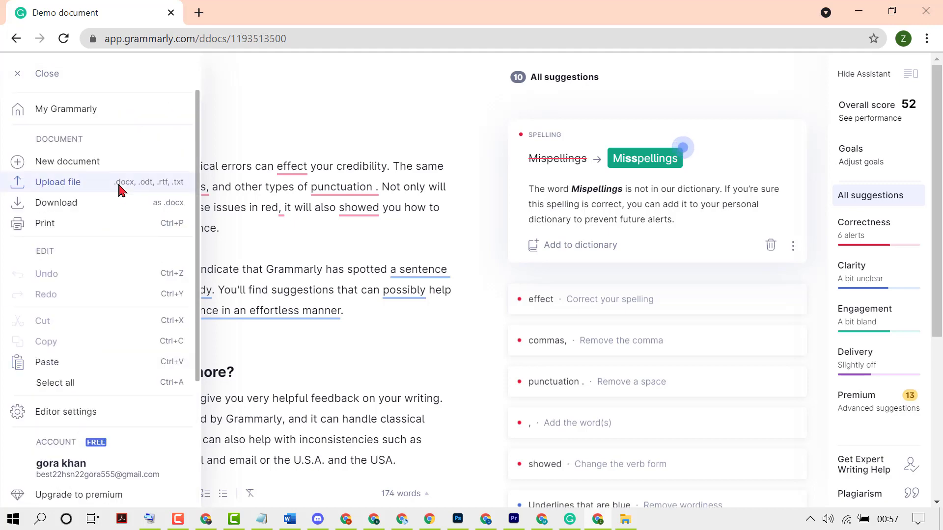
left_click(70, 110)
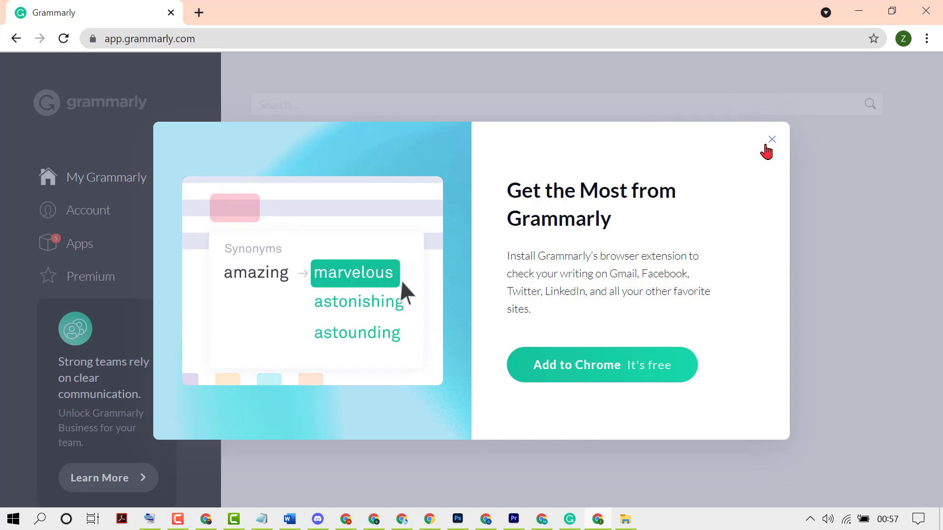
left_click(773, 141)
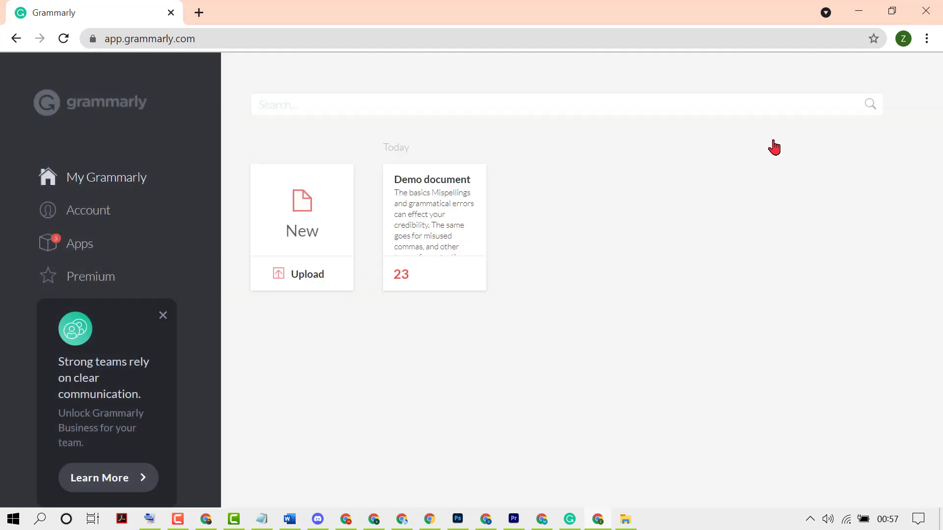
Step: Download Grammarly for Windows from the Grammarly Apps page and run the downloaded setup file
left_click(84, 250)
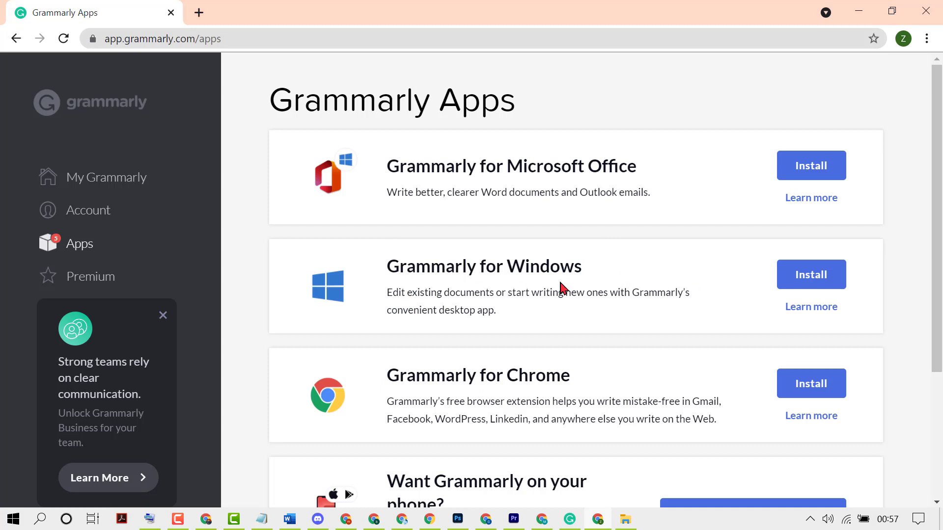
left_click(816, 284)
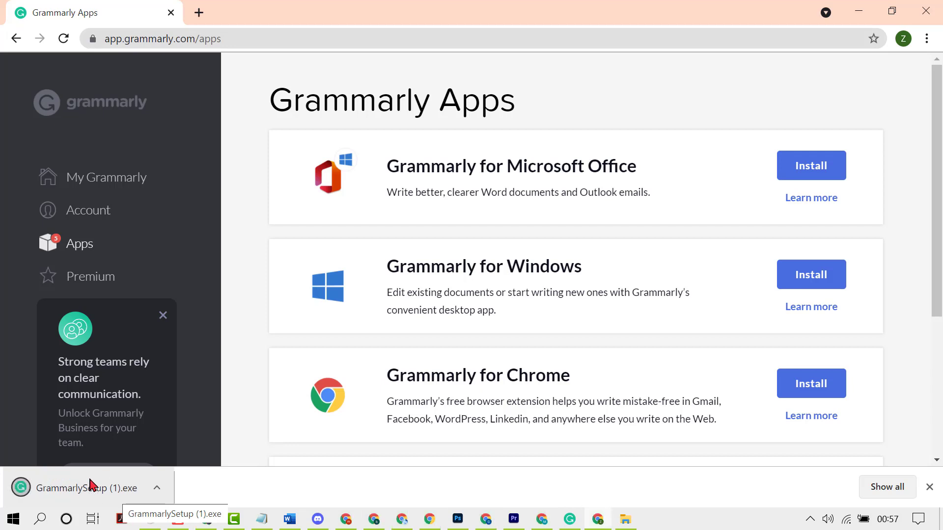
left_click(91, 488)
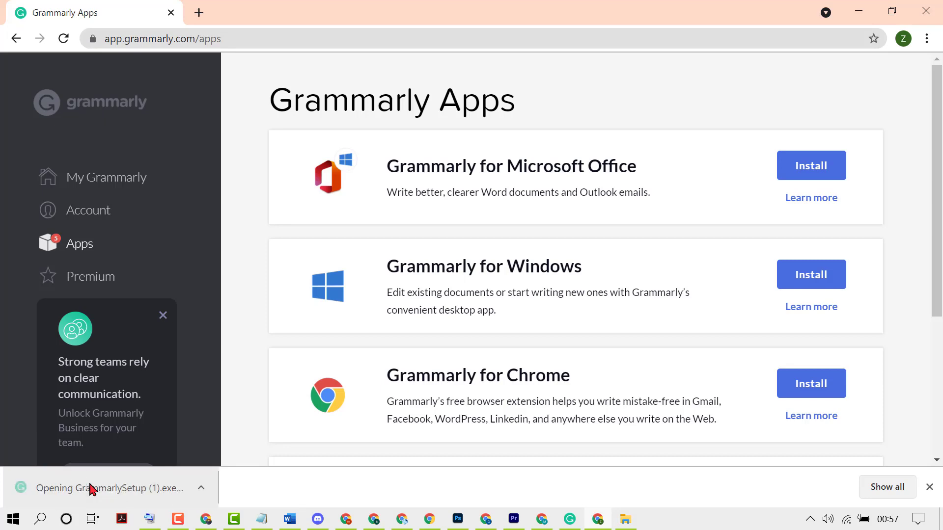
left_click(941, 521)
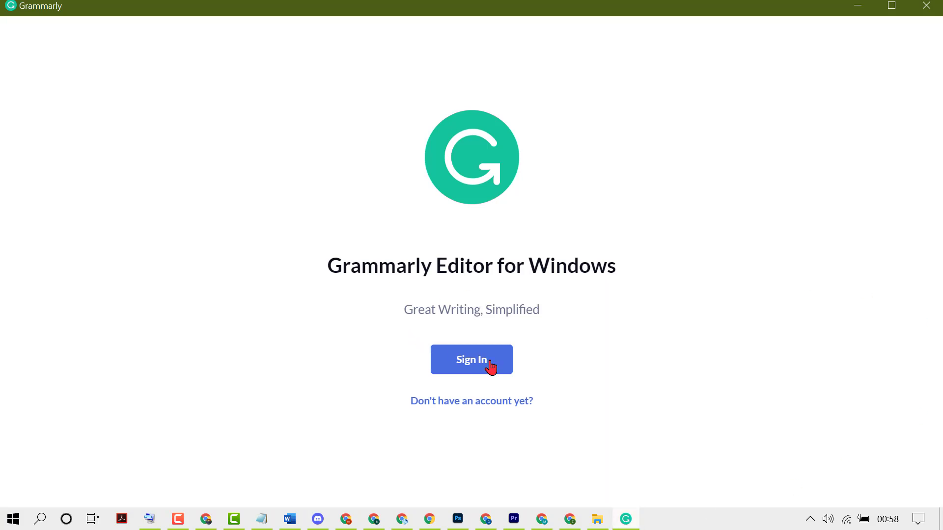
Step: Sign in to Grammarly Editor for Windows with the current Grammarly account and allow the browser to open the desktop app
left_click(486, 367)
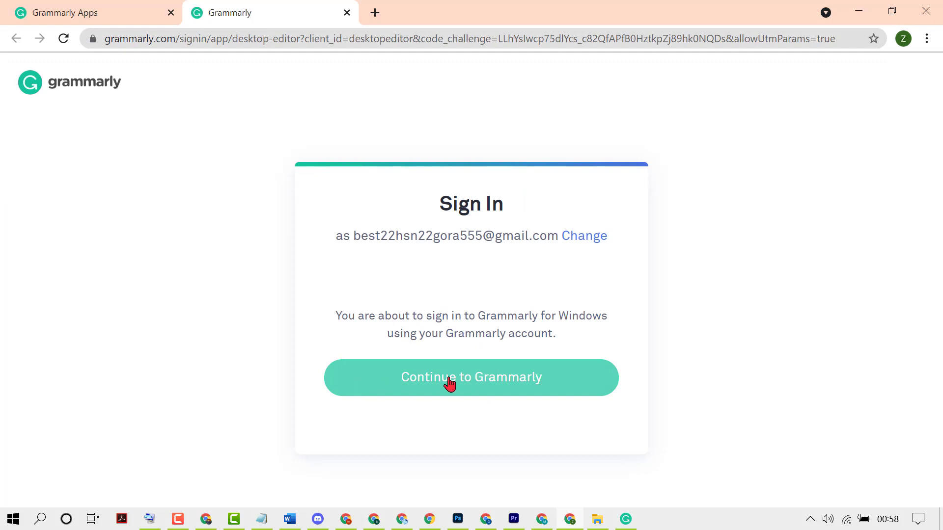
left_click(449, 383)
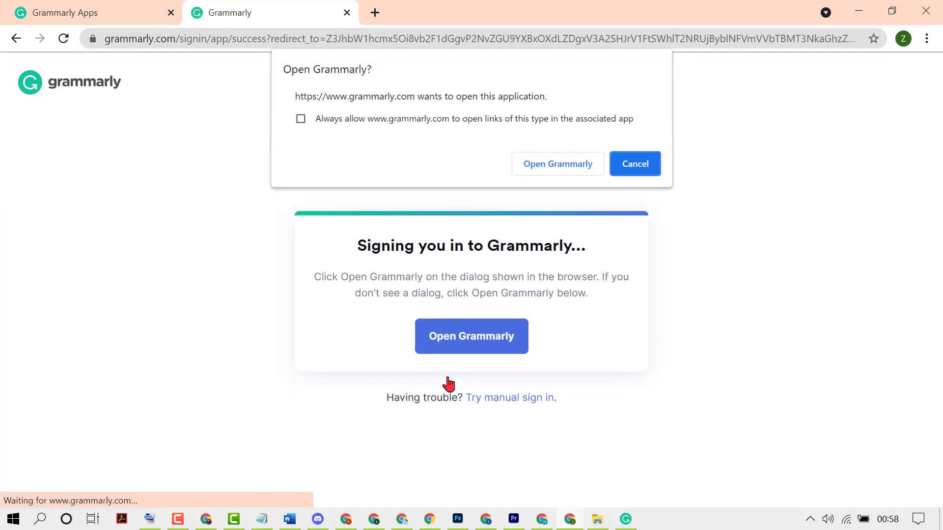
left_click(557, 167)
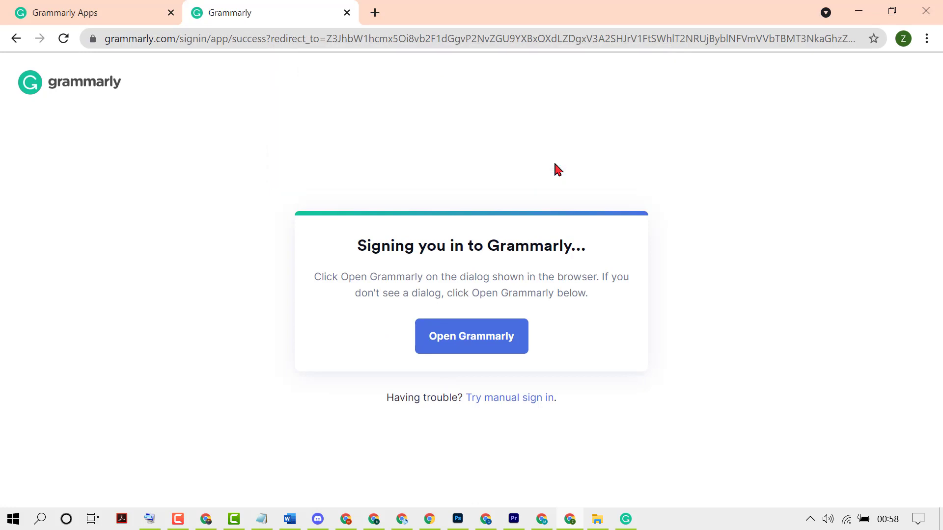